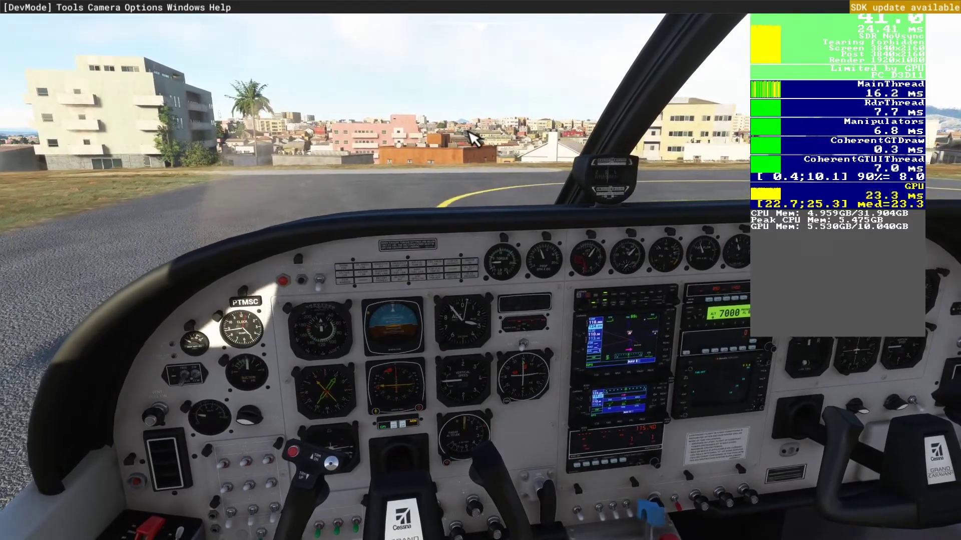
# Turn Developer Mode off in the simulator's general options.
pyautogui.press('Escape')
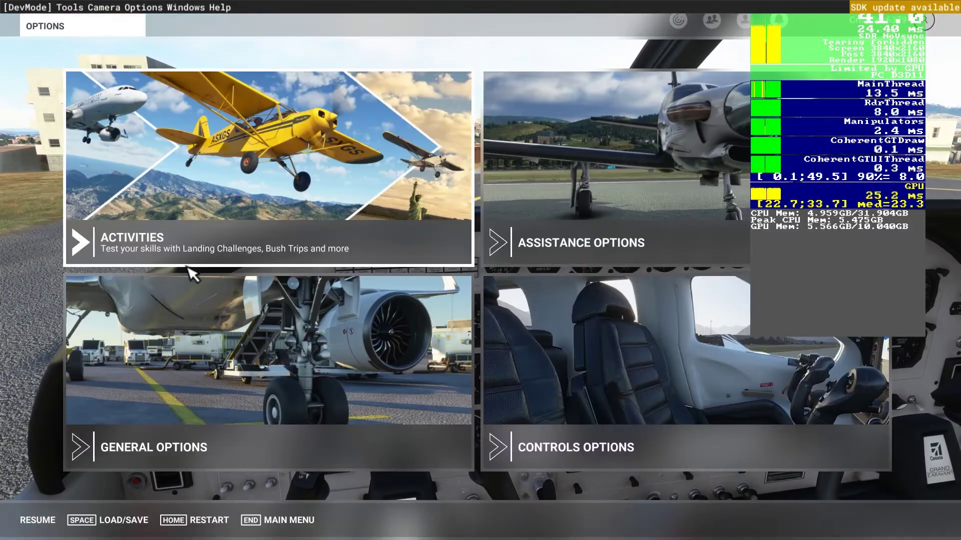
pyautogui.click(208, 369)
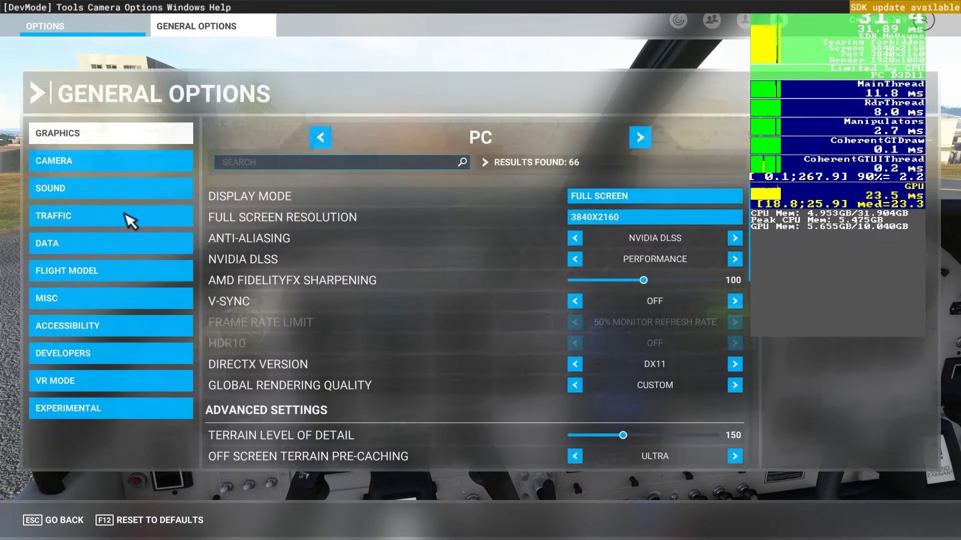
pyautogui.click(80, 356)
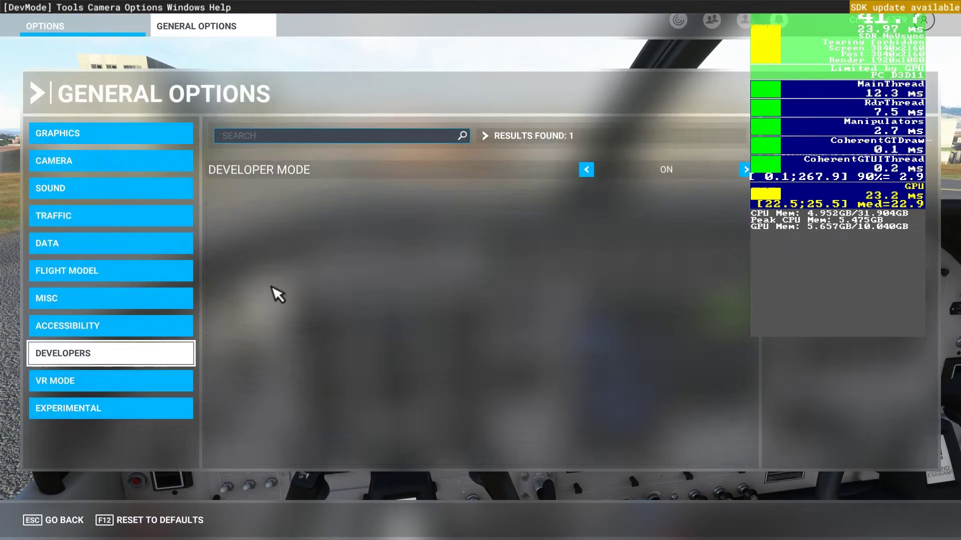
pyautogui.click(586, 170)
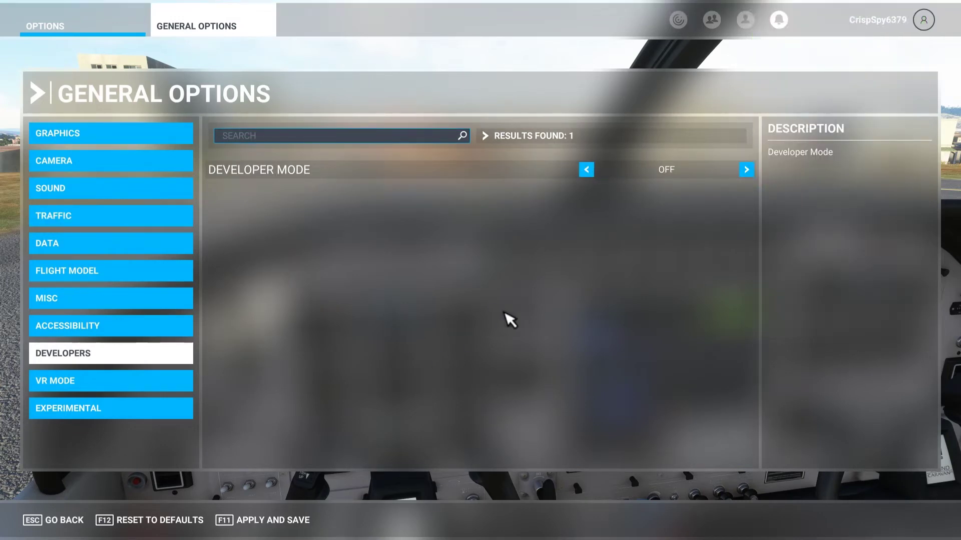
# Set the display mode to Windowed in the graphics options and minimize the simulator to reach the desktop.
pyautogui.click(75, 135)
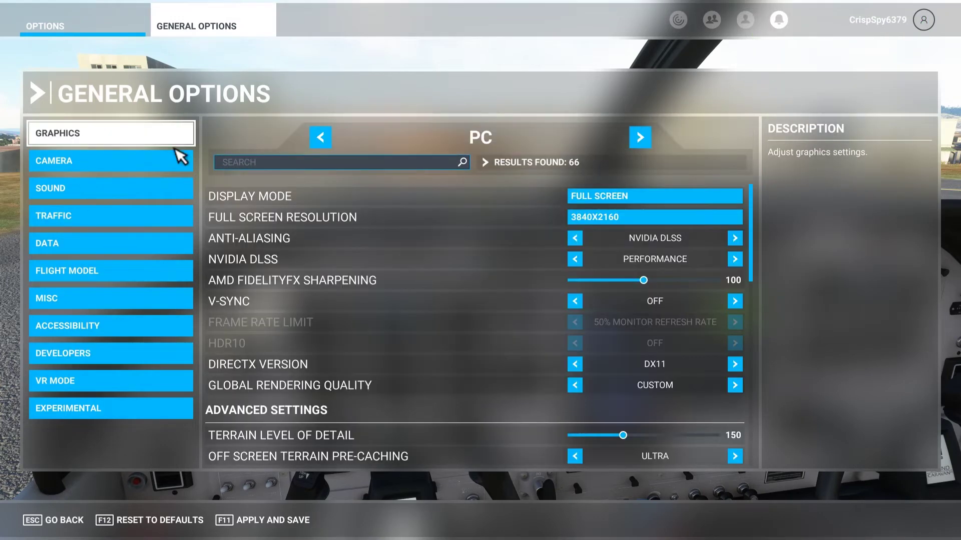
pyautogui.click(587, 203)
pyautogui.click(427, 206)
pyautogui.click(350, 361)
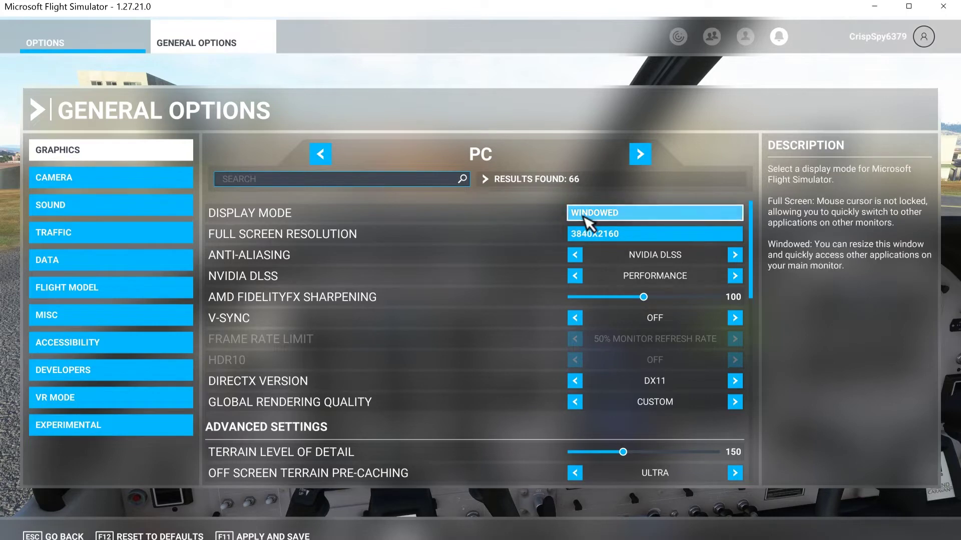
pyautogui.click(588, 220)
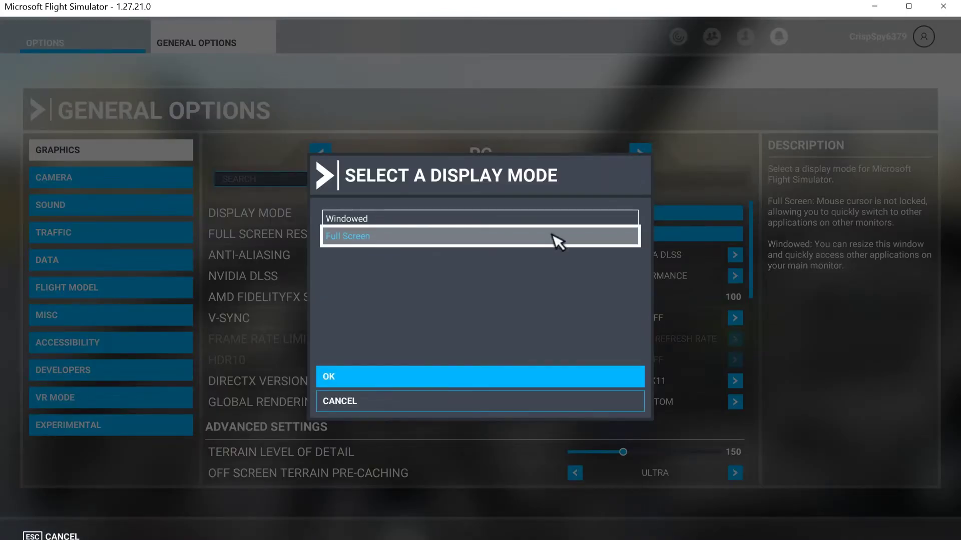
pyautogui.click(872, 7)
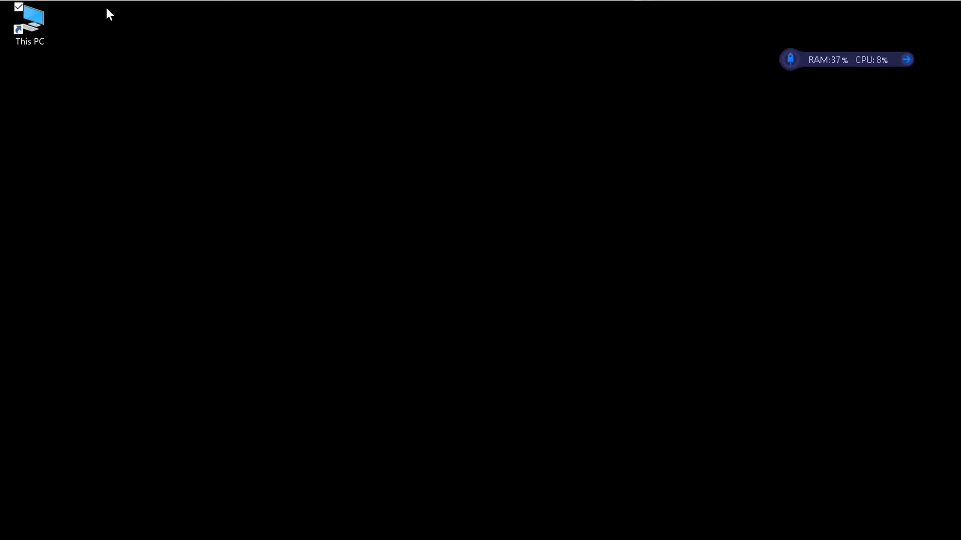
# Check which power plan is selected in the Control Panel's Power Options, and close the Control Panel.
pyautogui.moveTo(217, 15)
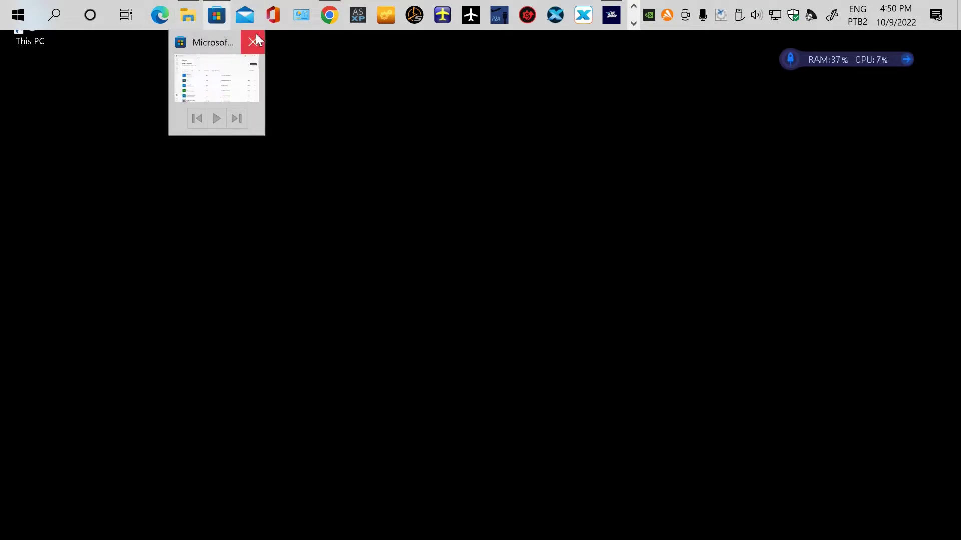
pyautogui.click(302, 16)
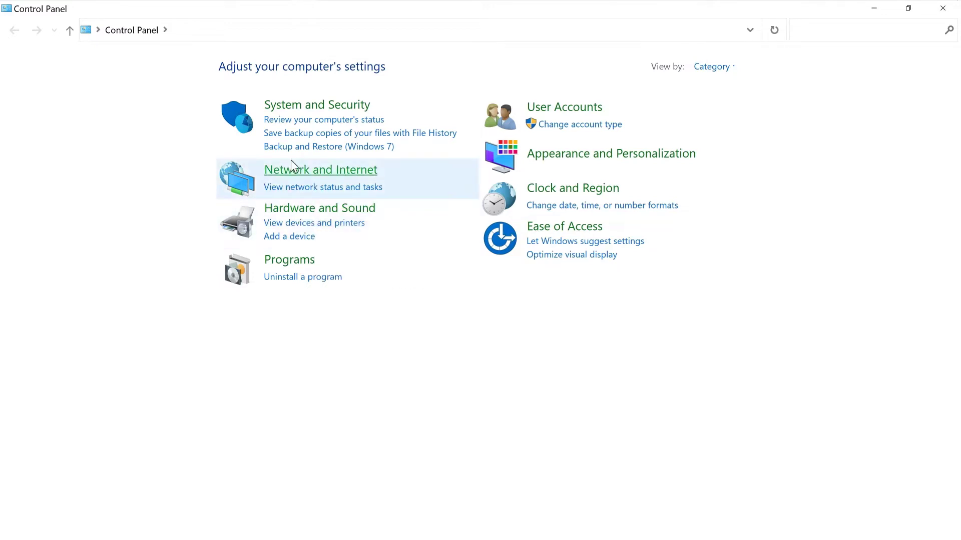
pyautogui.click(319, 208)
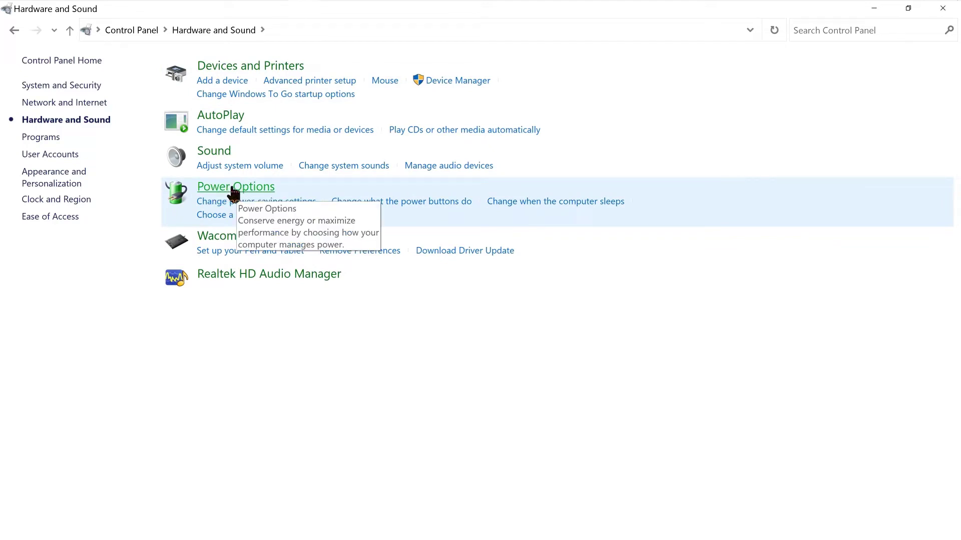
pyautogui.click(234, 189)
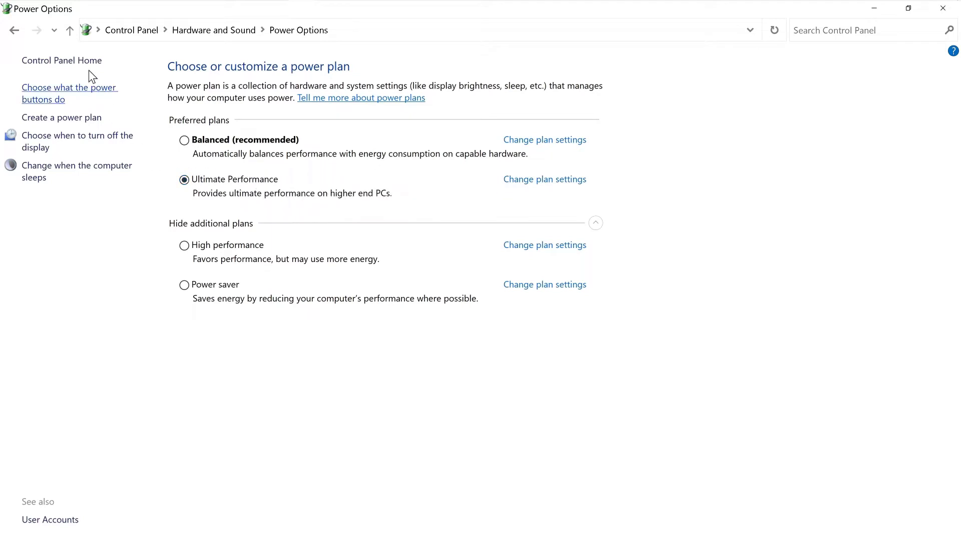
pyautogui.click(70, 31)
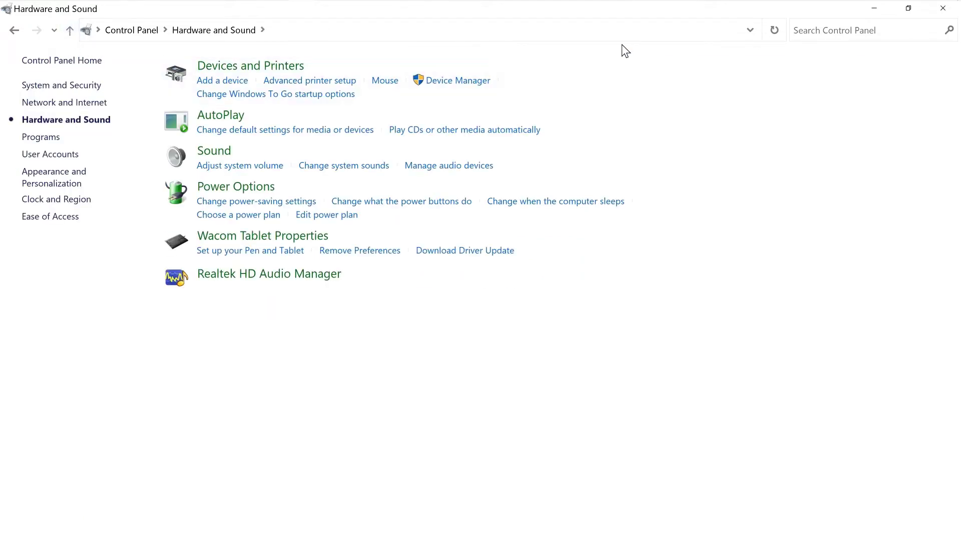
pyautogui.click(946, 10)
# Search Windows for "gr" and open the Graphics settings in a maximized window.
pyautogui.moveTo(328, 2)
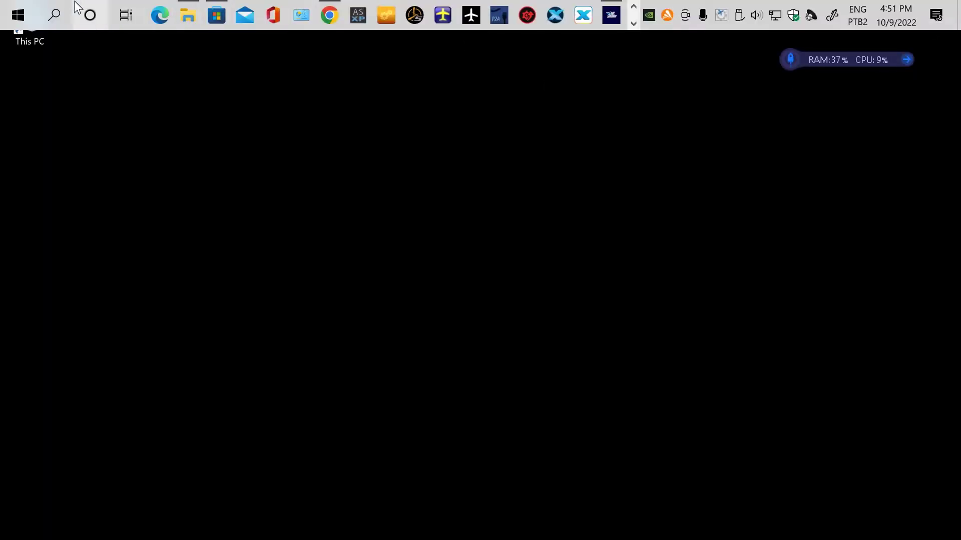
pyautogui.click(54, 16)
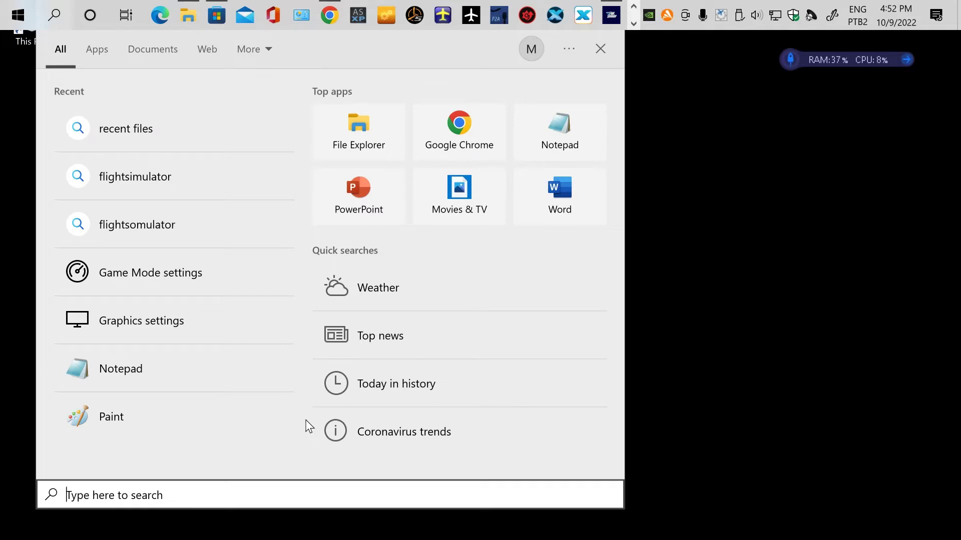
pyautogui.write('gr')
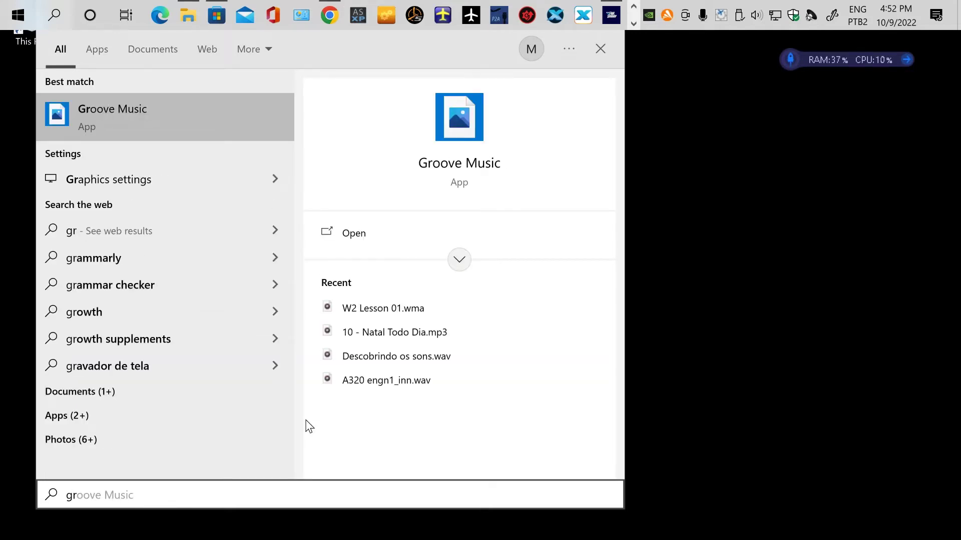
pyautogui.click(130, 178)
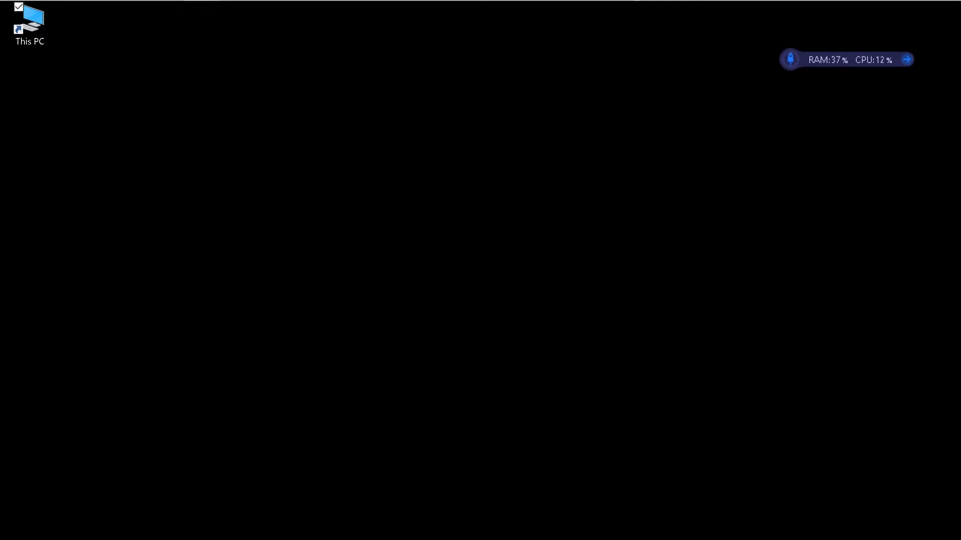
pyautogui.moveTo(300, 186); pyautogui.dragTo(483, 38)
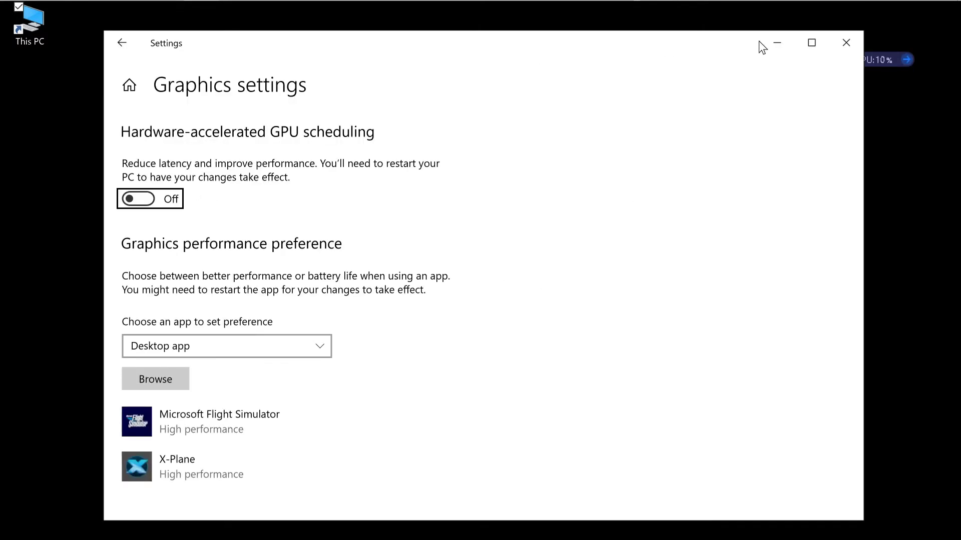
pyautogui.click(808, 46)
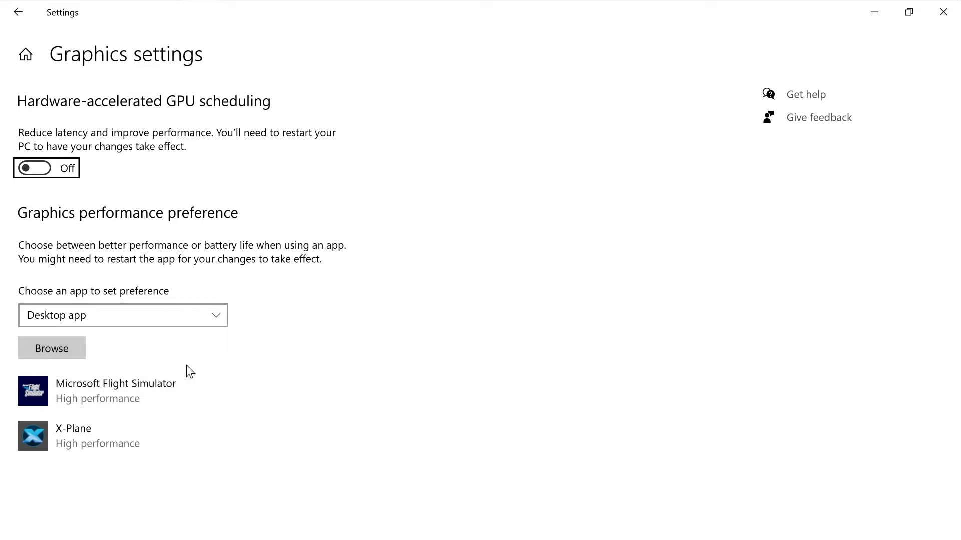
# Choose Microsoft Store app as the app type for the graphics preference and look up Microsoft Flight Simulator among the selectable apps.
pyautogui.click(210, 323)
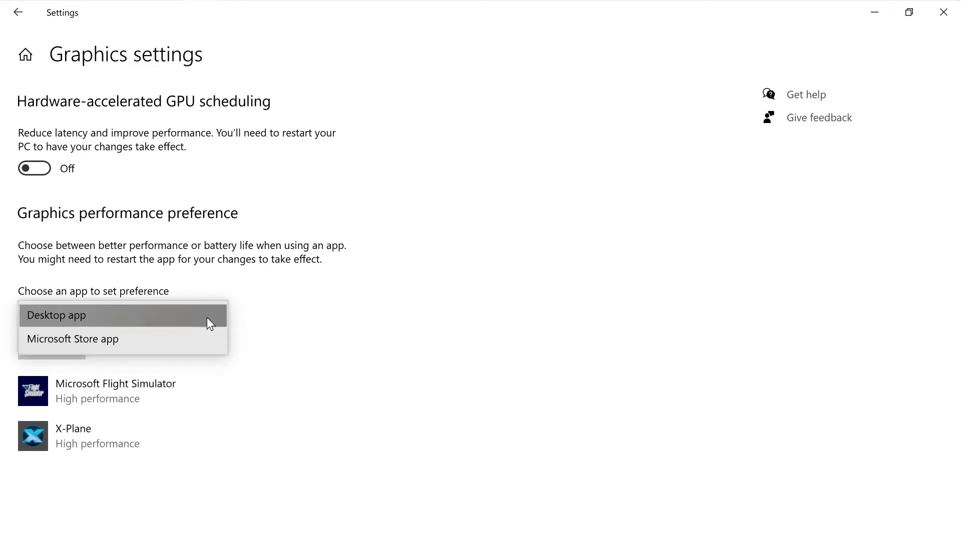
pyautogui.click(73, 339)
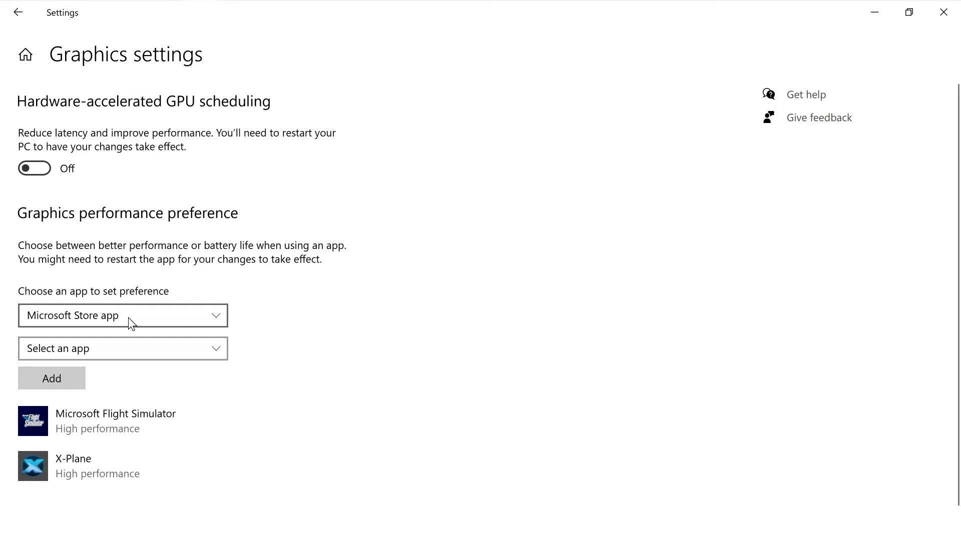
pyautogui.click(94, 351)
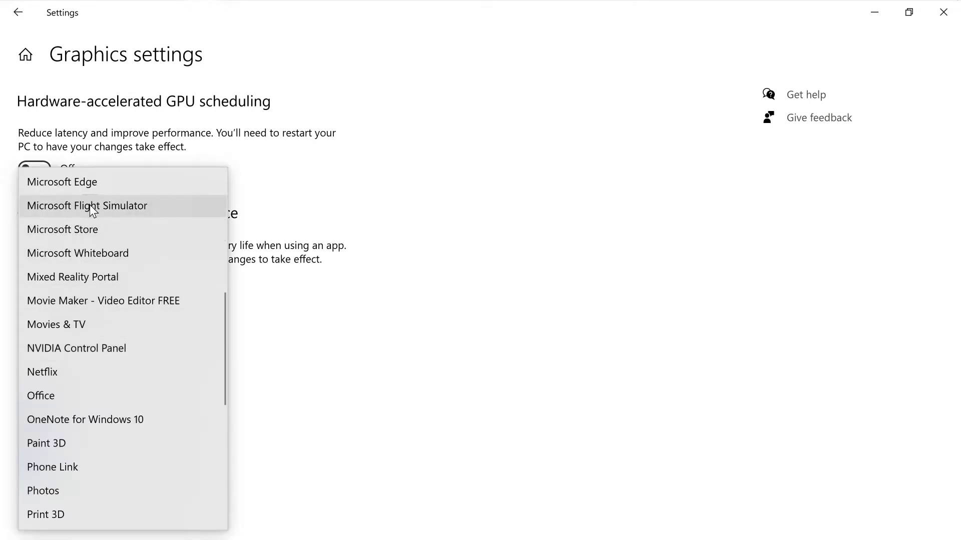
pyautogui.click(408, 188)
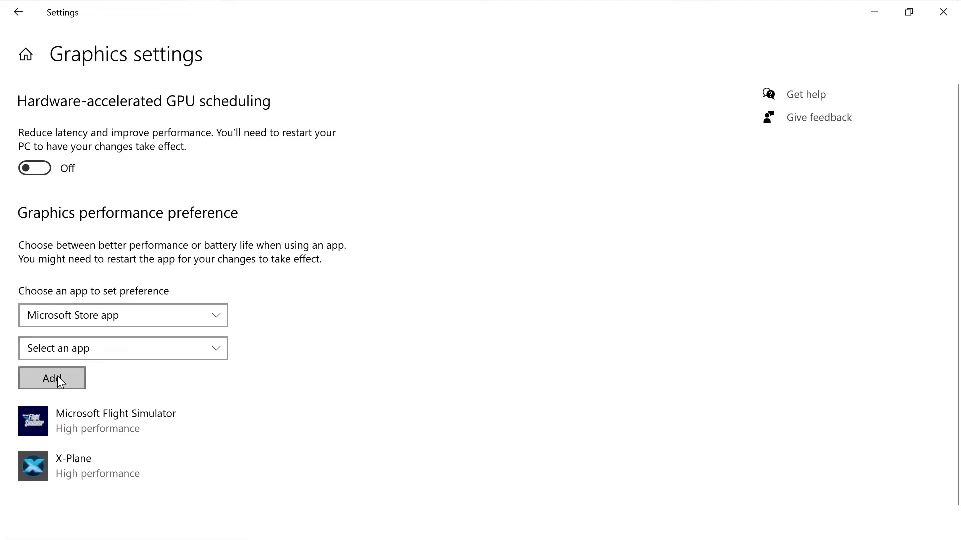
# Save High performance as the graphics preference for Microsoft Flight Simulator and close the Settings window.
pyautogui.scroll(-1, 450, 282)
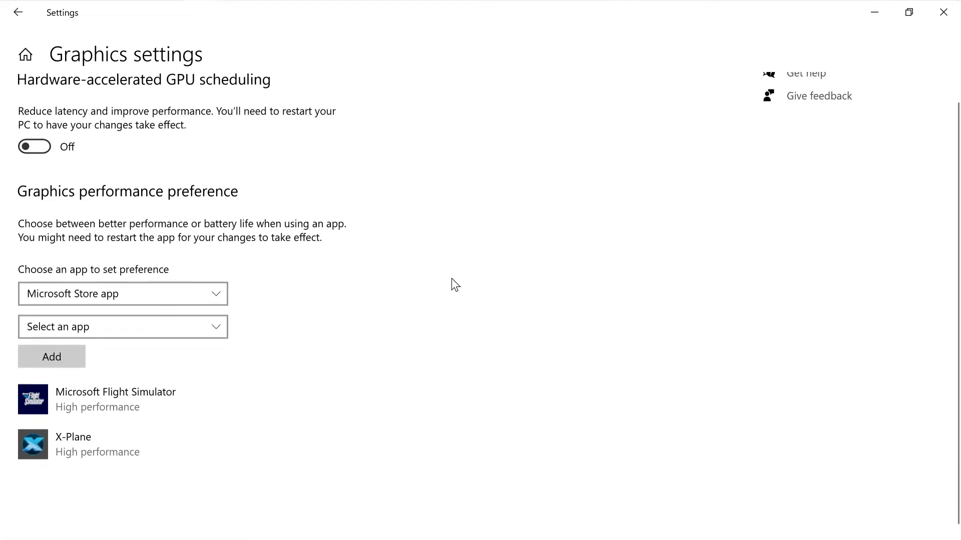
pyautogui.click(106, 401)
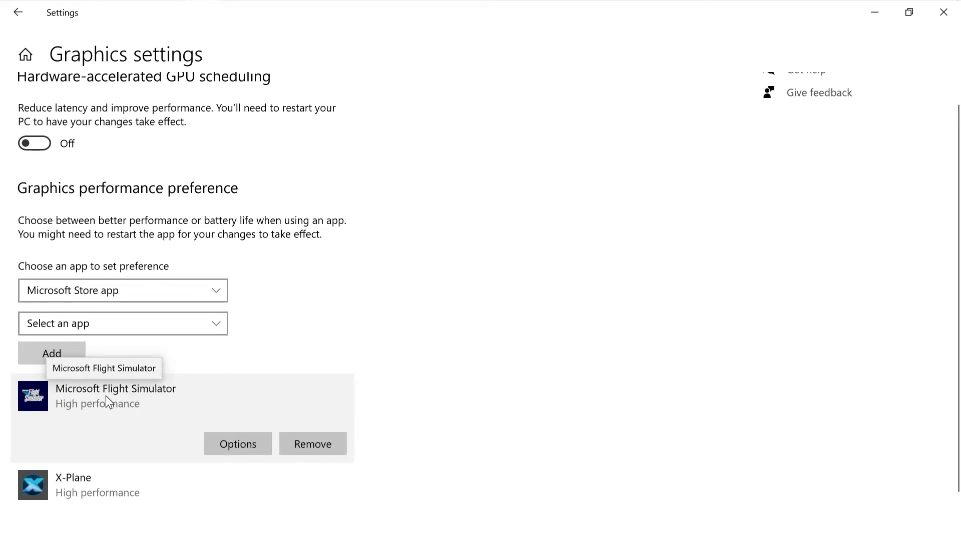
pyautogui.click(236, 445)
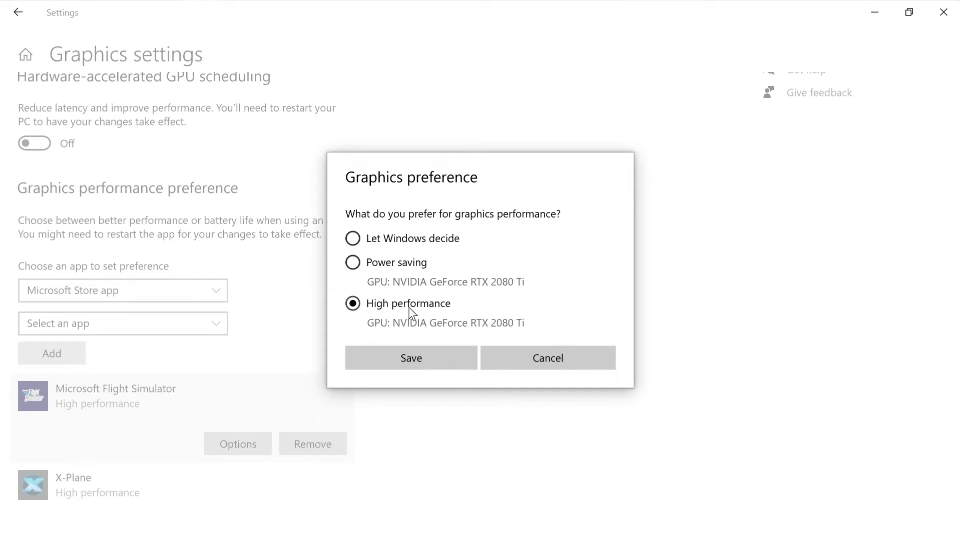
pyautogui.click(393, 362)
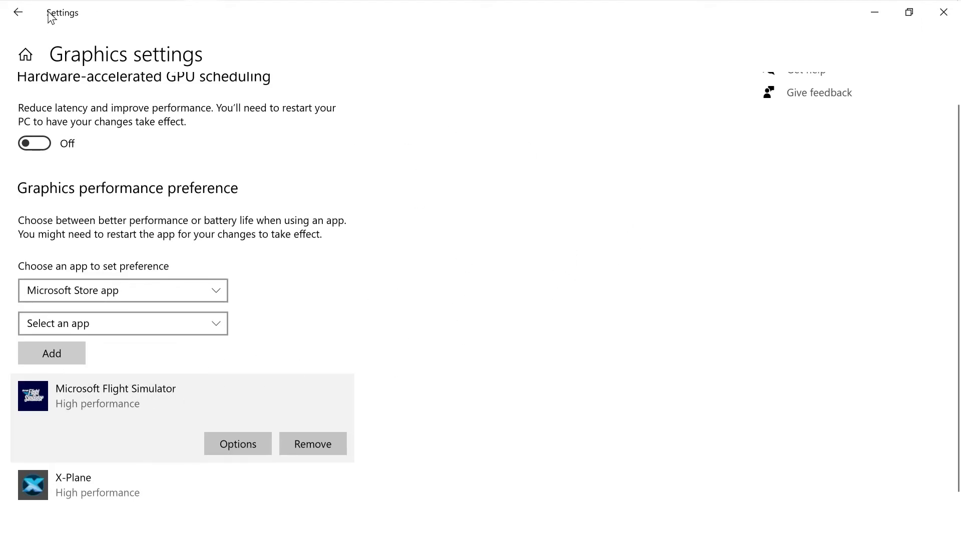
pyautogui.click(19, 12)
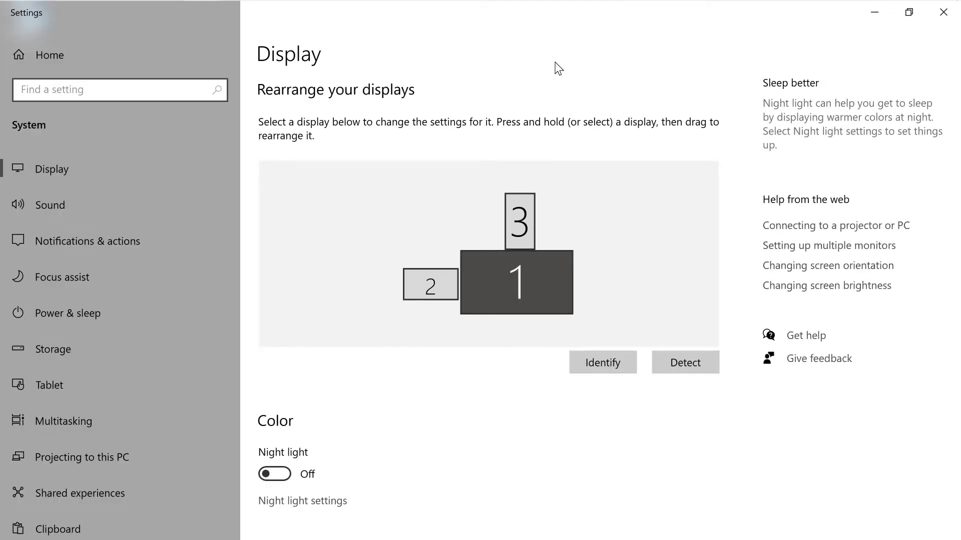
pyautogui.click(943, 12)
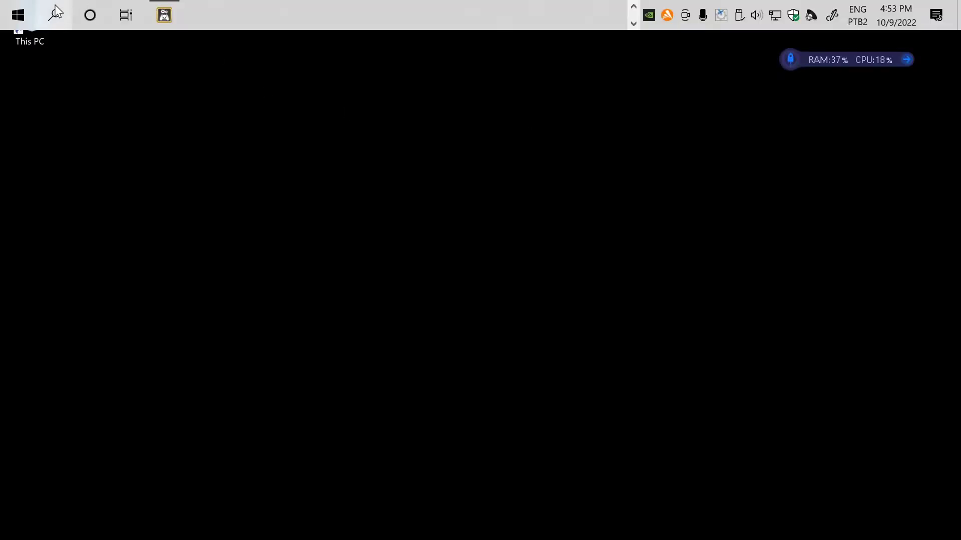
# Search Windows for "gam", check the Game Mode setting, and close the Settings window.
pyautogui.click(54, 14)
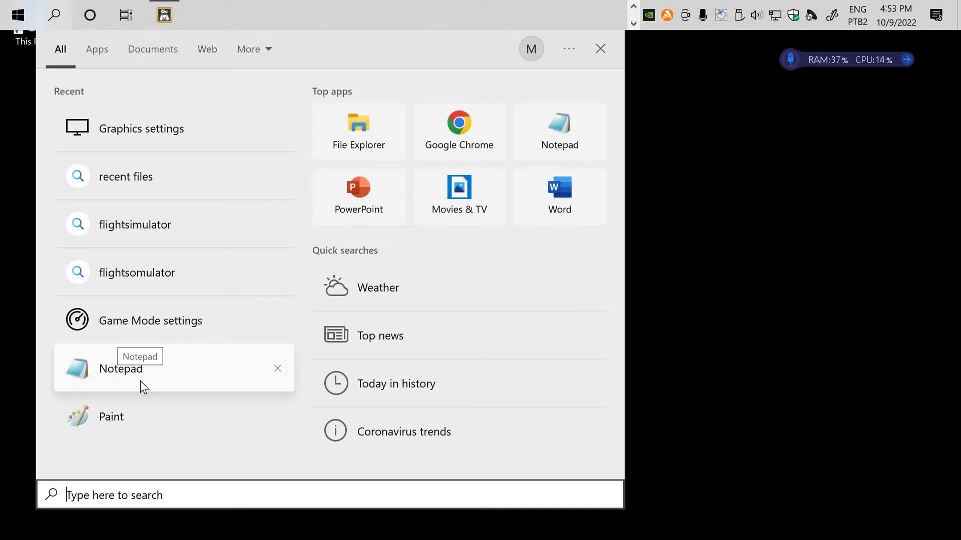
pyautogui.write('gam')
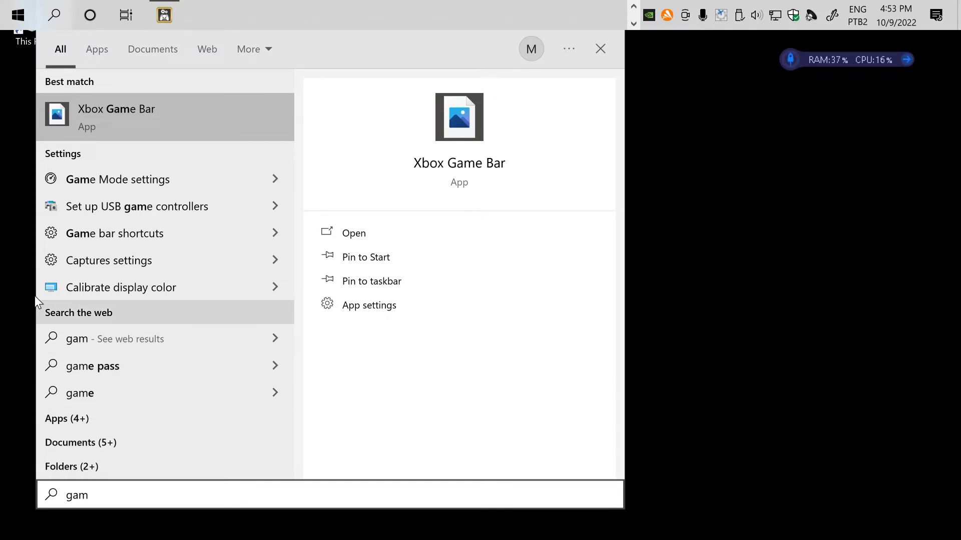
pyautogui.click(136, 179)
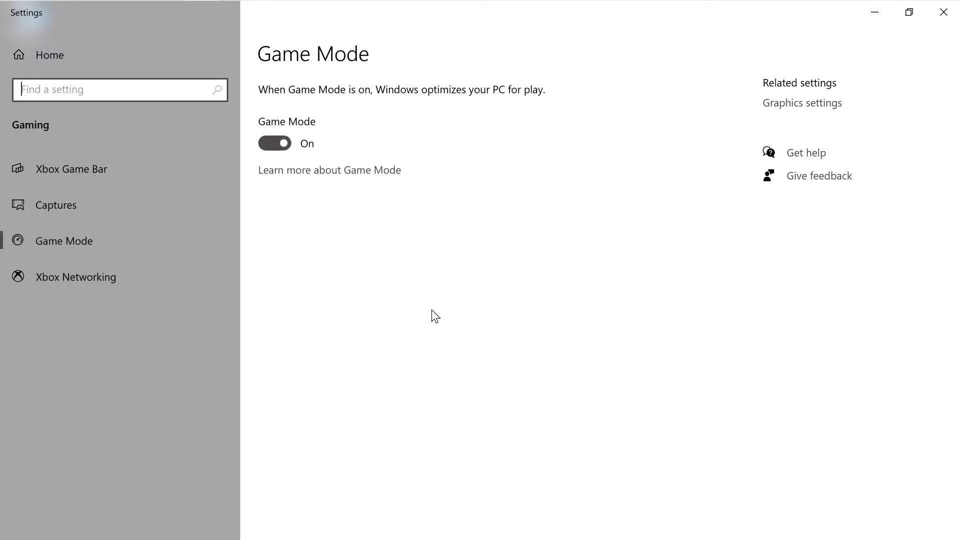
pyautogui.click(944, 15)
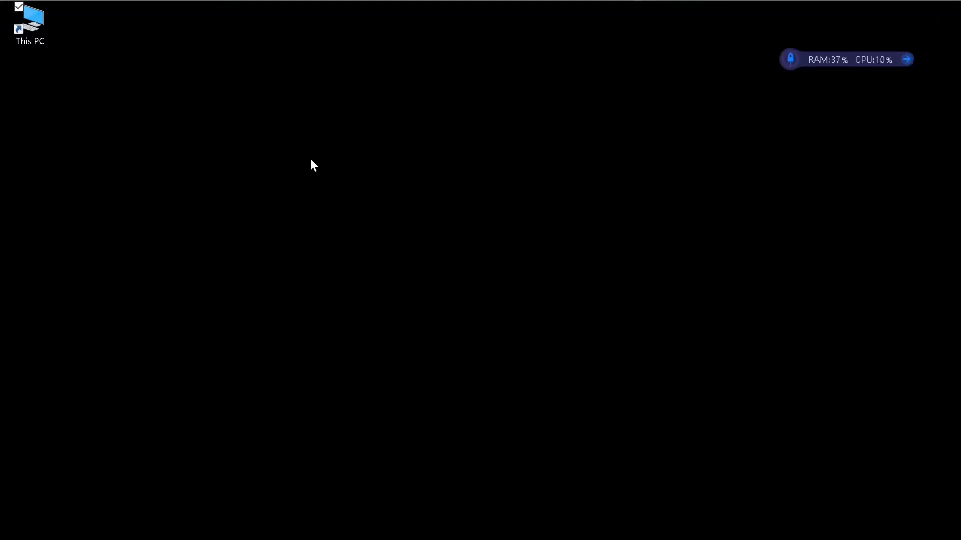
# Search Windows for "flightsimulator" and open the file location of the matching run command.
pyautogui.moveTo(170, 5)
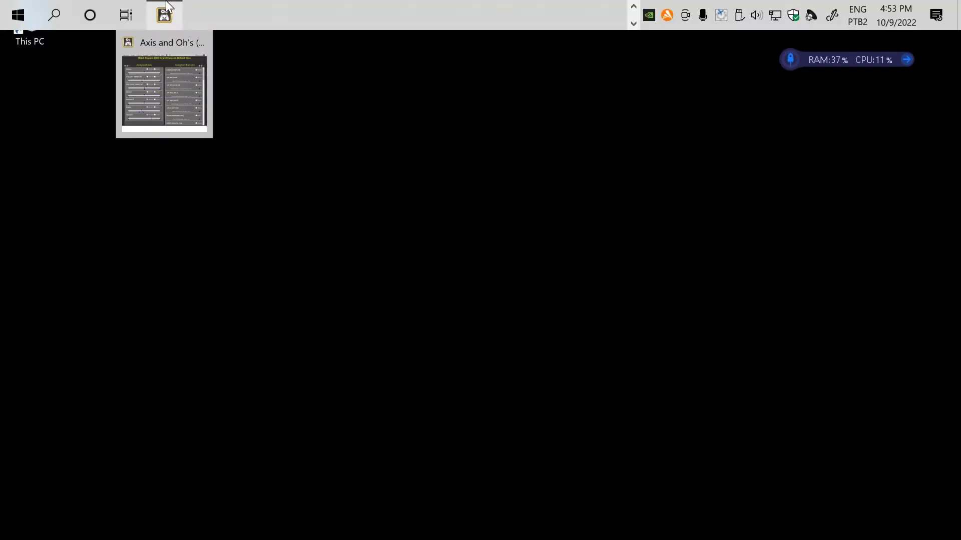
pyautogui.click(53, 16)
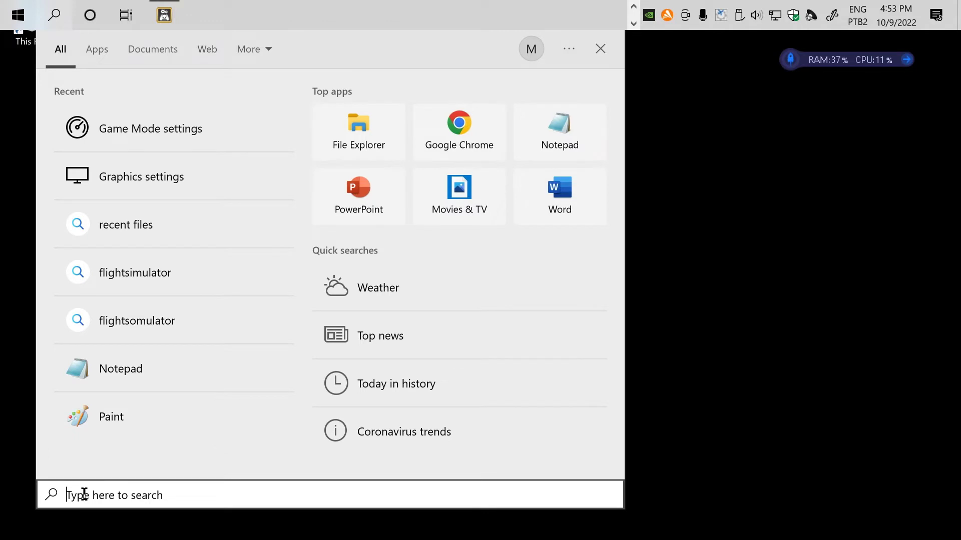
pyautogui.write('f')
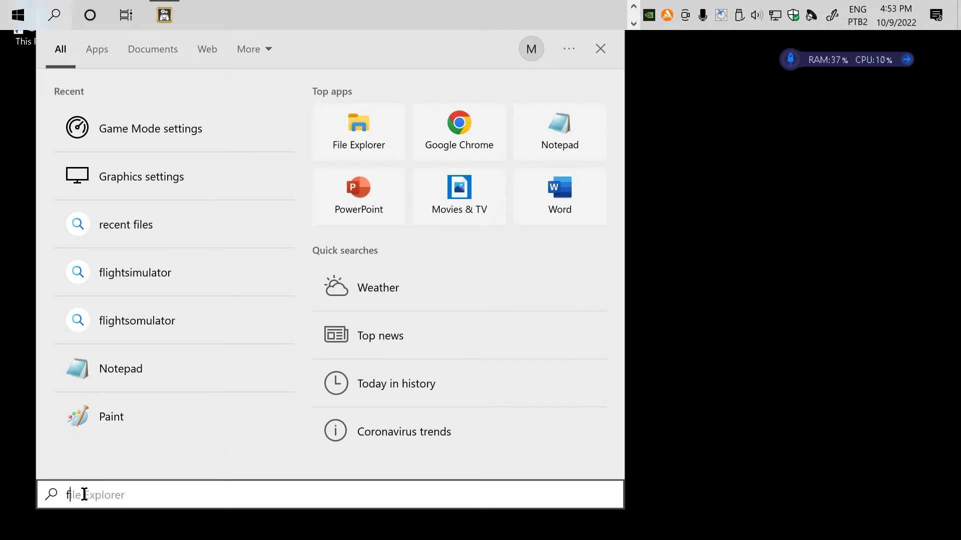
pyautogui.write('lights')
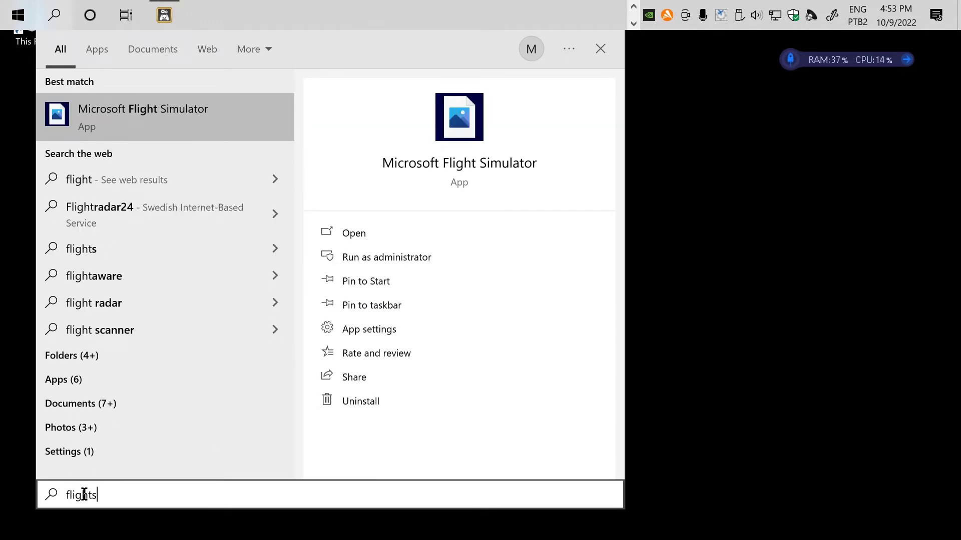
pyautogui.write('imulat')
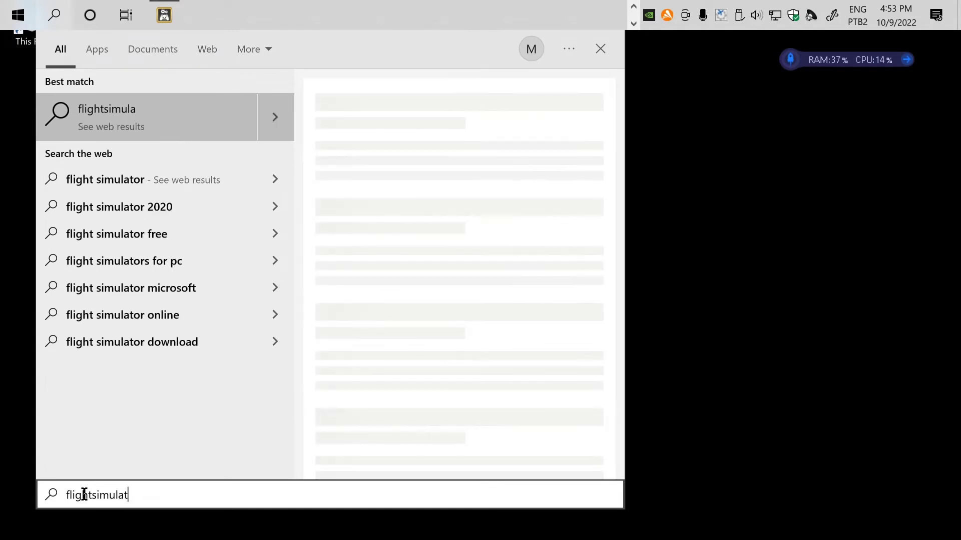
pyautogui.write('or')
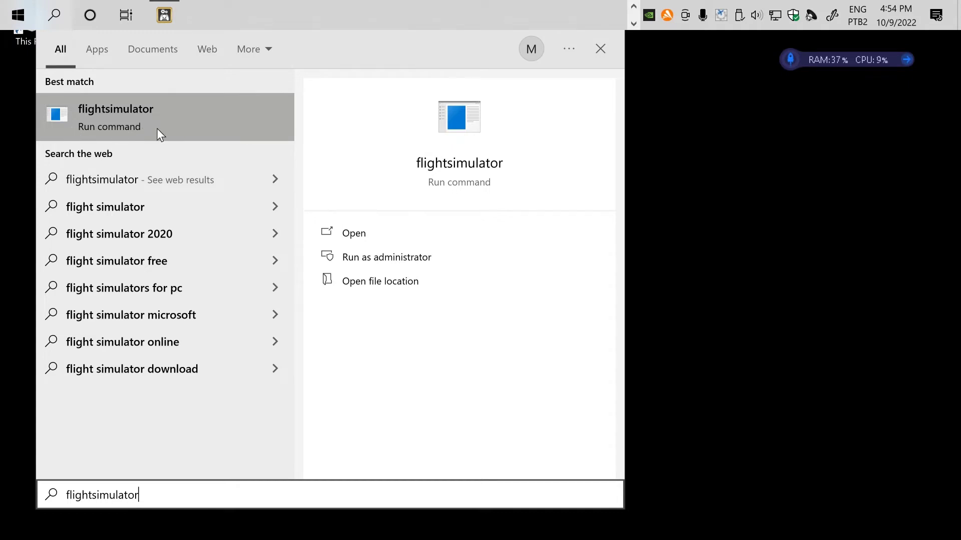
pyautogui.rightClick(119, 112)
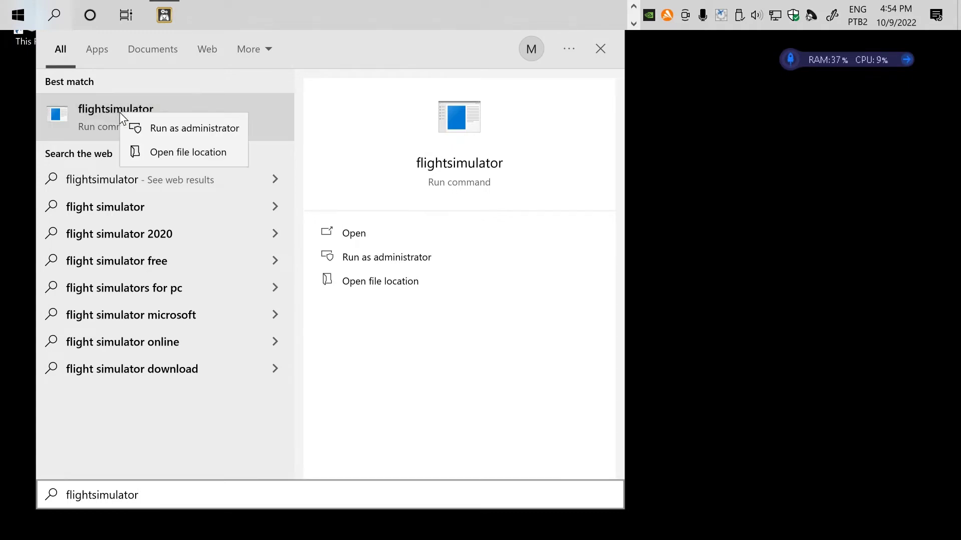
pyautogui.click(175, 153)
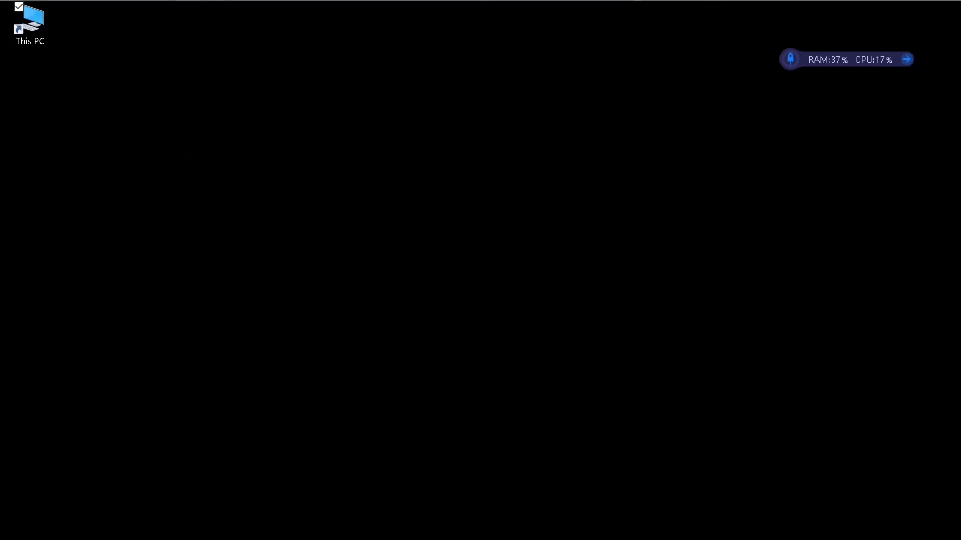
pyautogui.moveTo(20, 173); pyautogui.dragTo(633, 22)
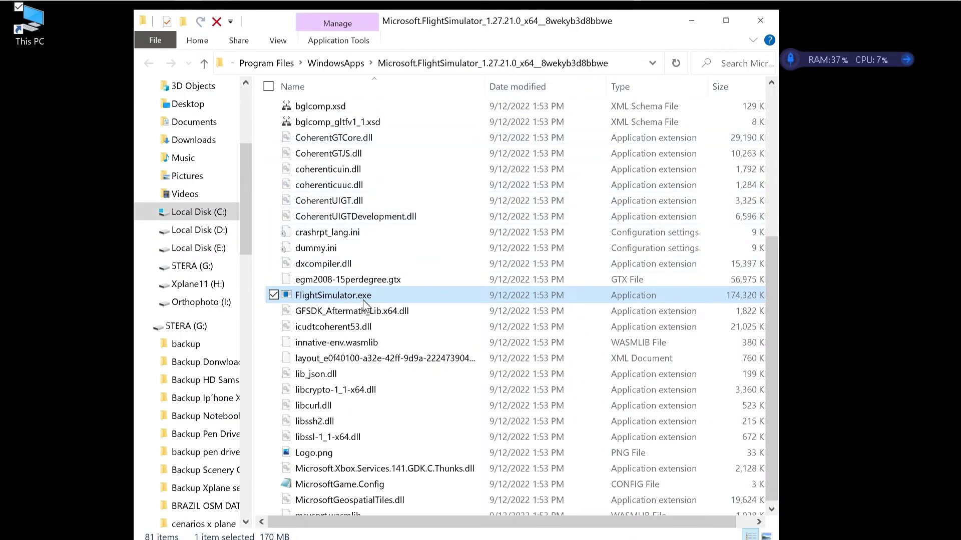
# Review the compatibility and high DPI settings in the properties of FlightSimulator.exe, accept both dialogs, and close the folder window.
pyautogui.rightClick(391, 295)
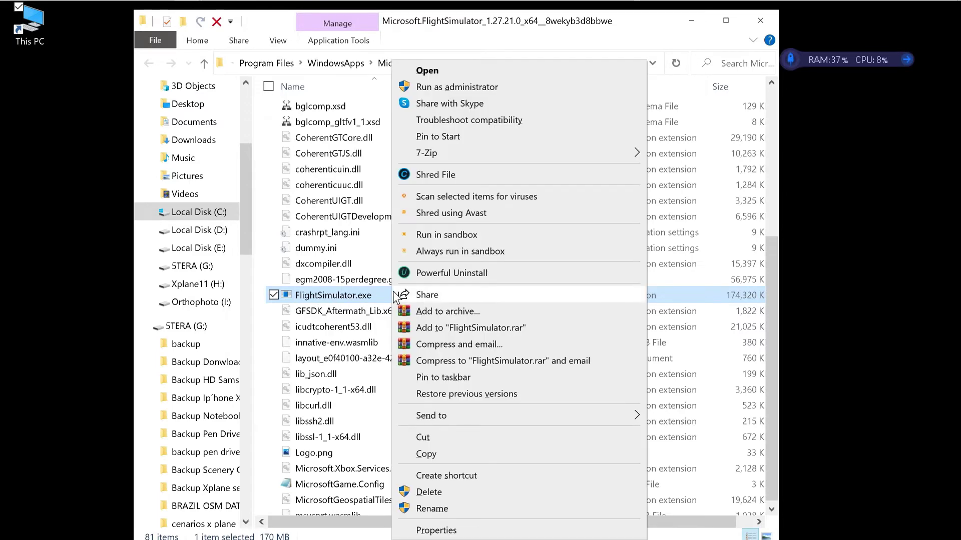
pyautogui.click(436, 532)
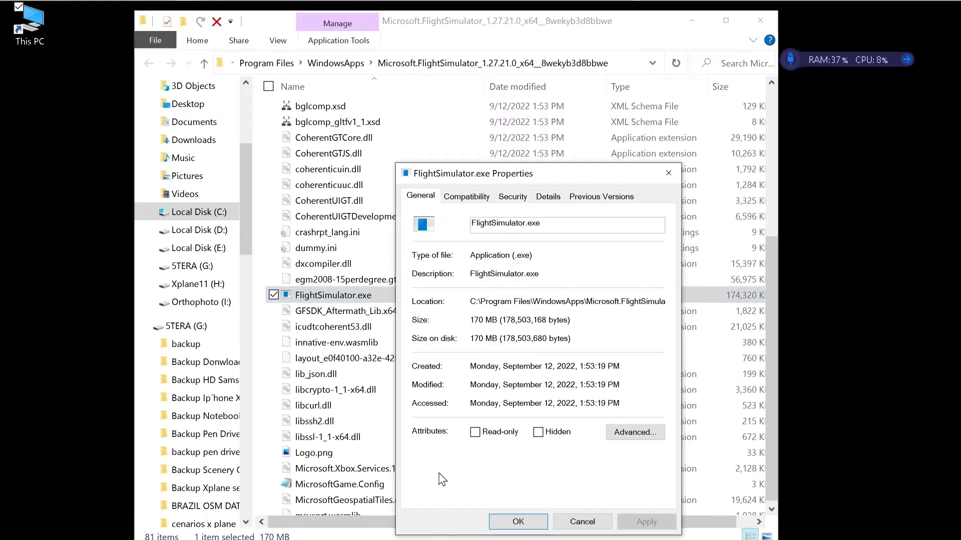
pyautogui.click(465, 197)
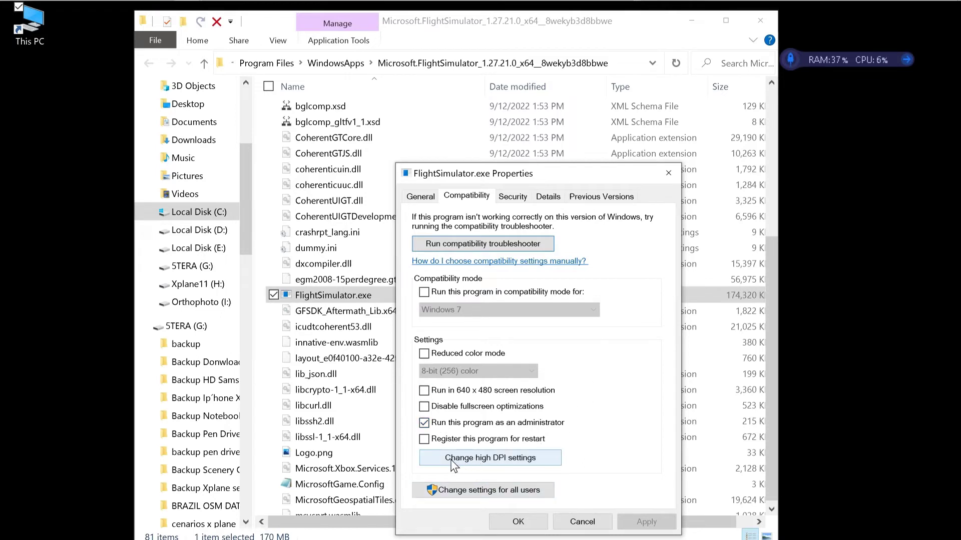
pyautogui.click(495, 460)
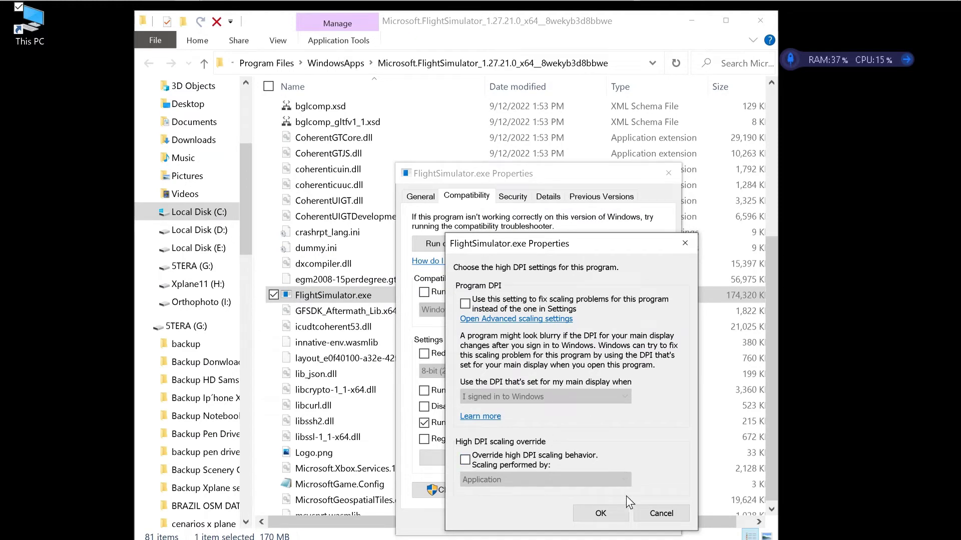
pyautogui.click(601, 514)
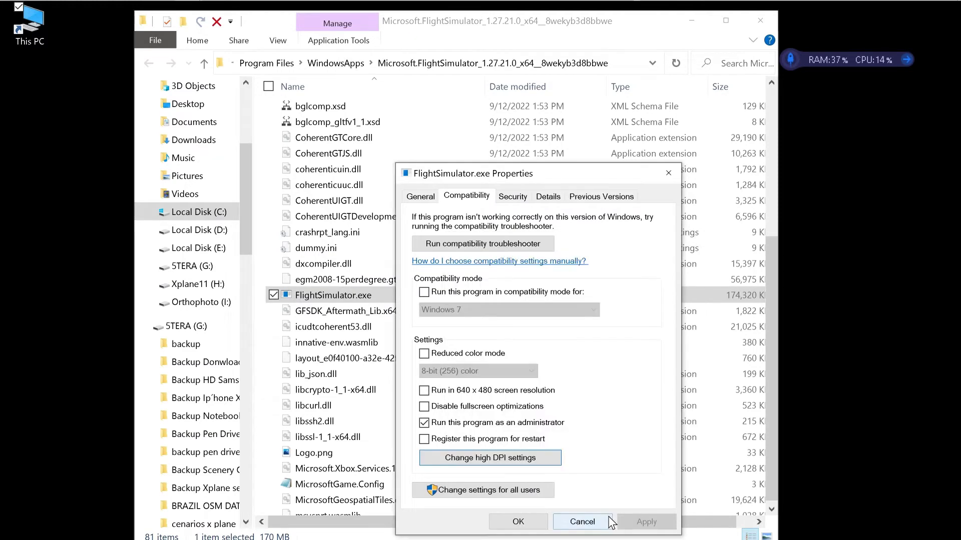
pyautogui.click(518, 522)
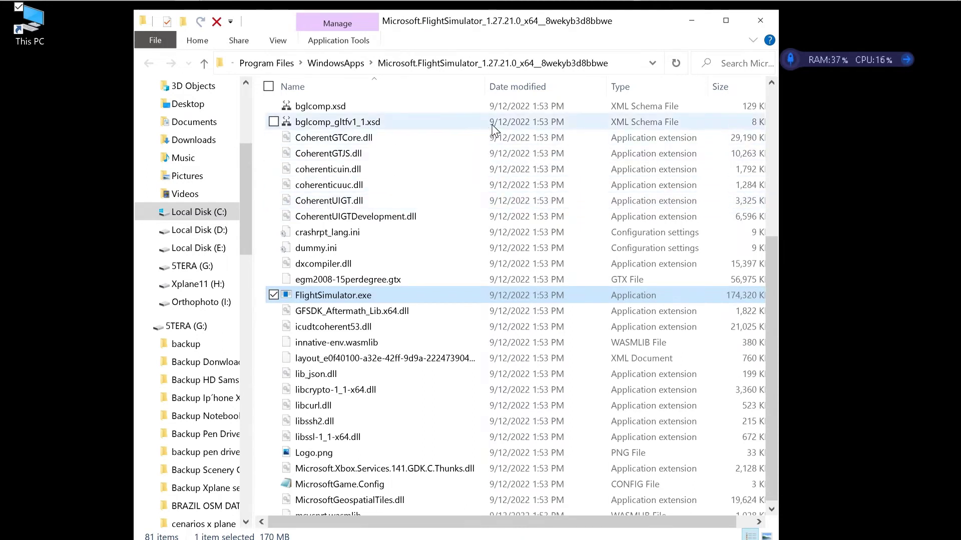
pyautogui.click(760, 22)
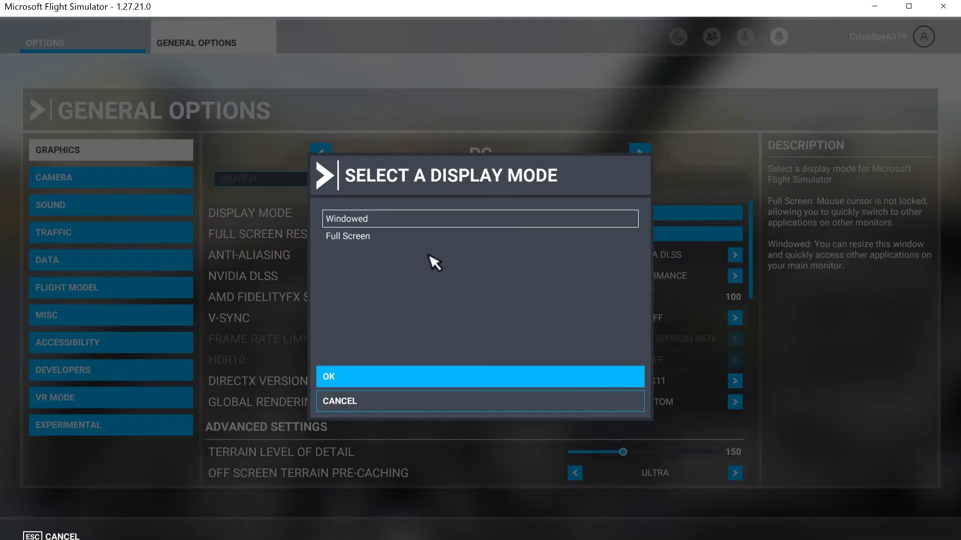
# Set the simulator's display mode to Full Screen and keep the changed display settings.
pyautogui.click(388, 237)
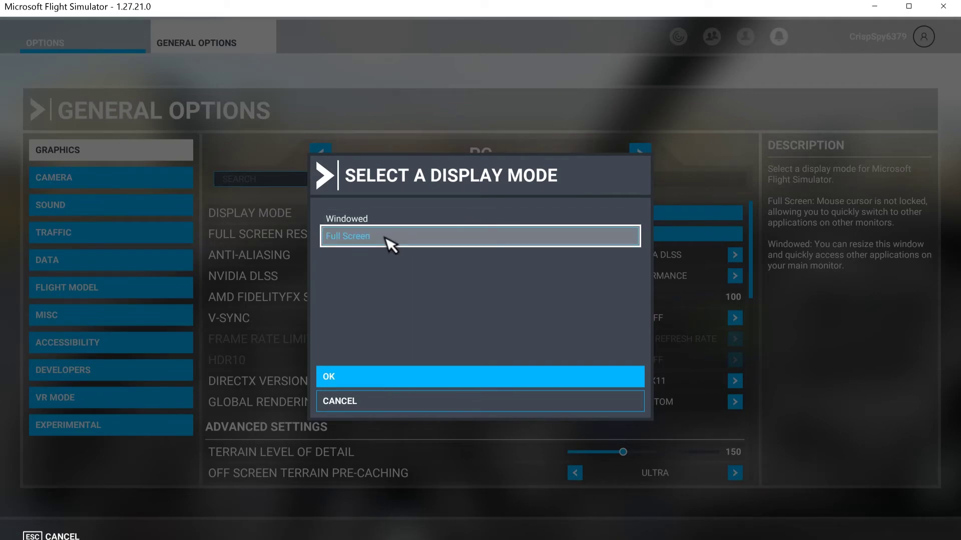
pyautogui.click(373, 377)
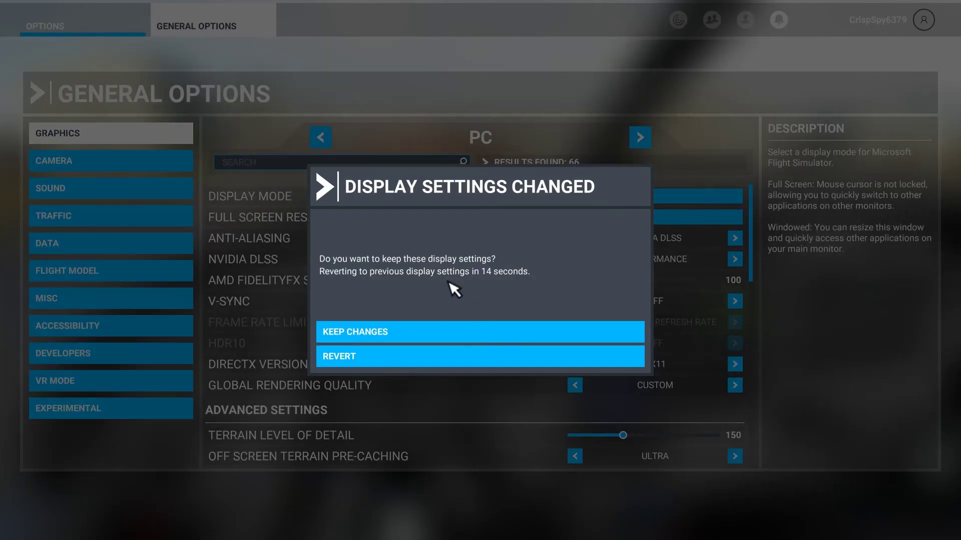
pyautogui.click(411, 333)
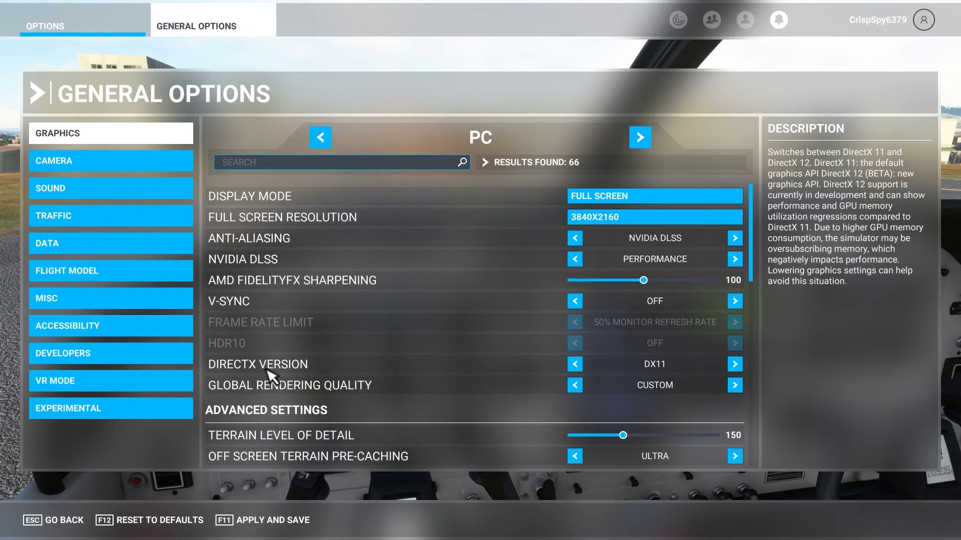
# Review the PC graphics options, from display, anti-aliasing and DirectX version through the advanced terrain, cloud, texture, shadow and reflection settings.
pyautogui.click(637, 280)
pyautogui.moveTo(751, 239); pyautogui.dragTo(748, 284)
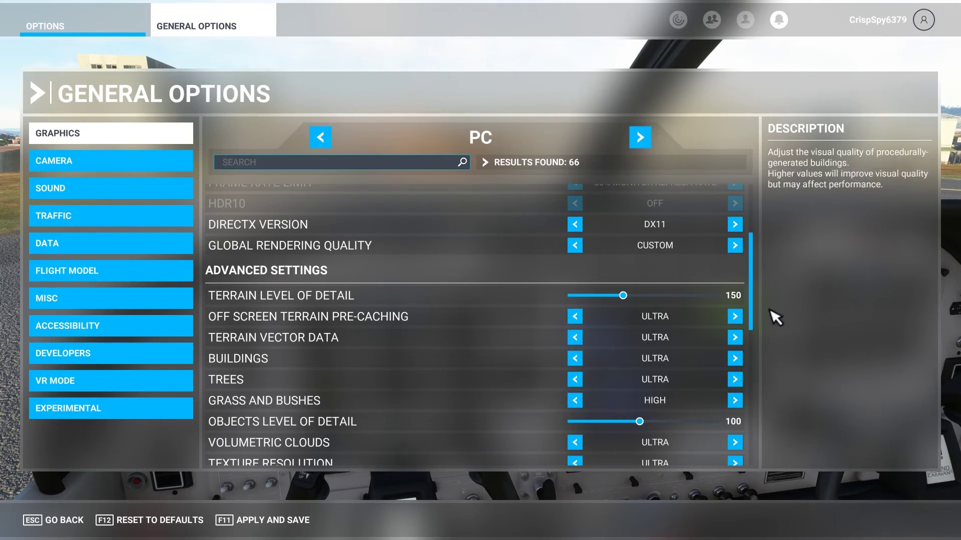
pyautogui.moveTo(753, 302); pyautogui.dragTo(755, 339)
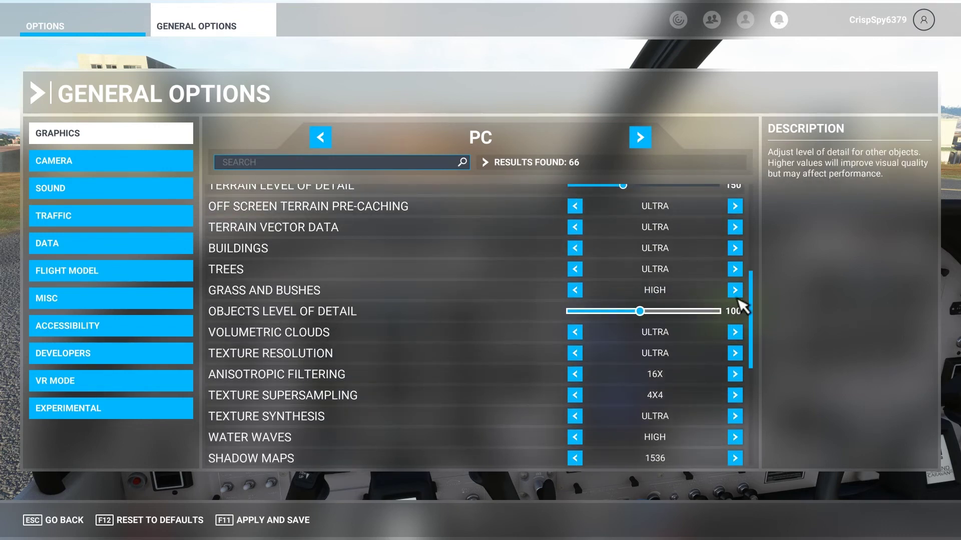
pyautogui.moveTo(754, 300); pyautogui.dragTo(751, 331)
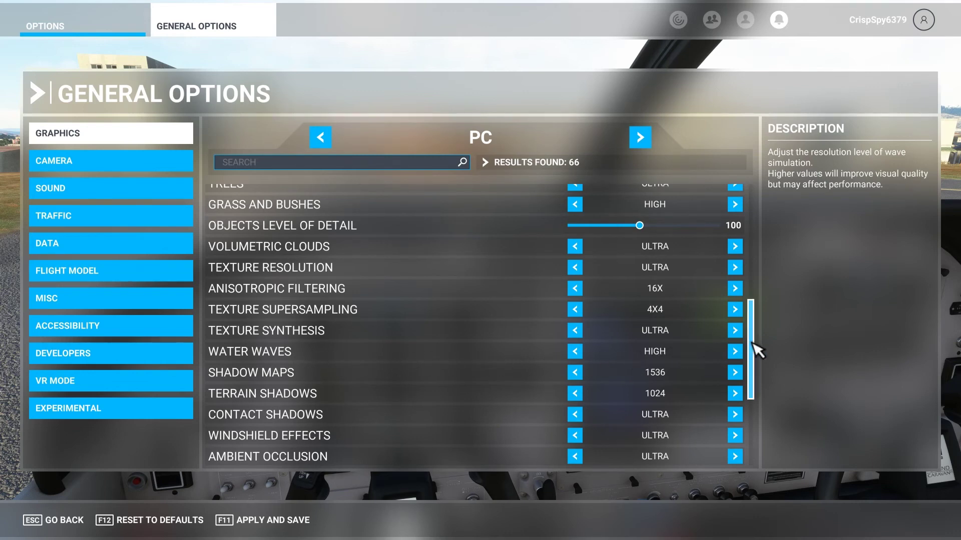
pyautogui.scroll(-2, 751, 358)
pyautogui.scroll(-3, 753, 369)
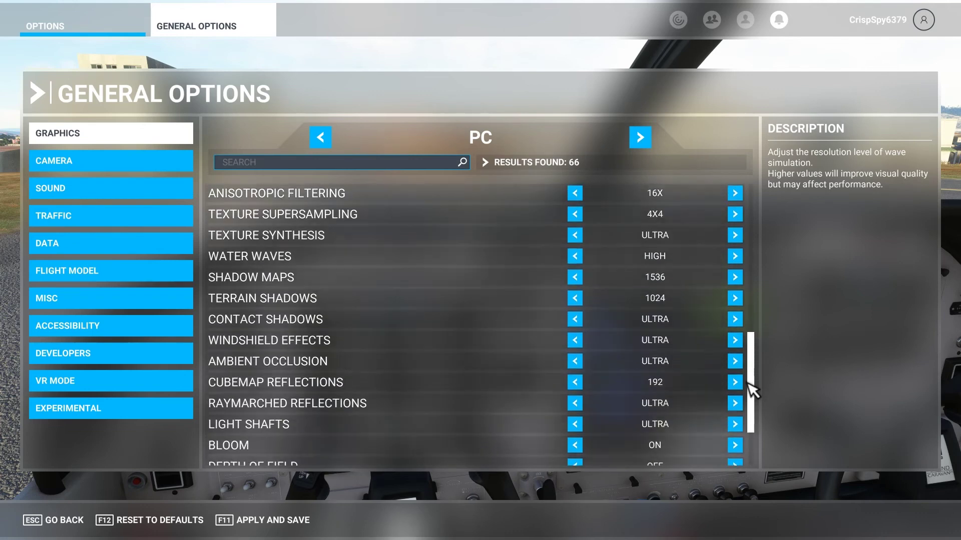